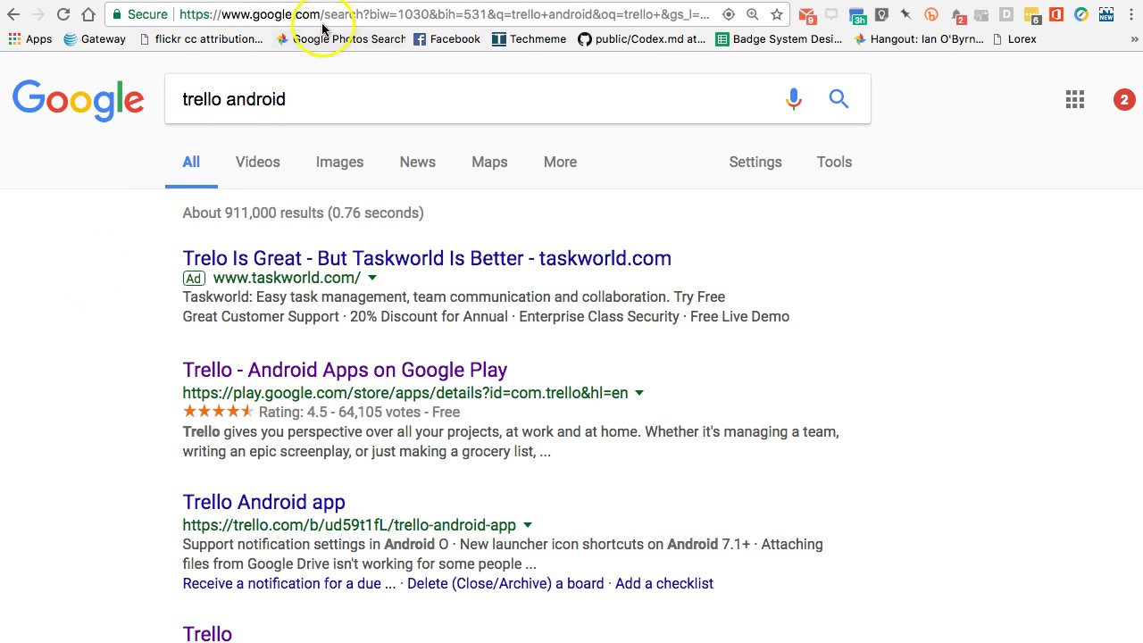
Step: Switch to the wiobyrne Trello board in the browser
key("ctrl+Tab")
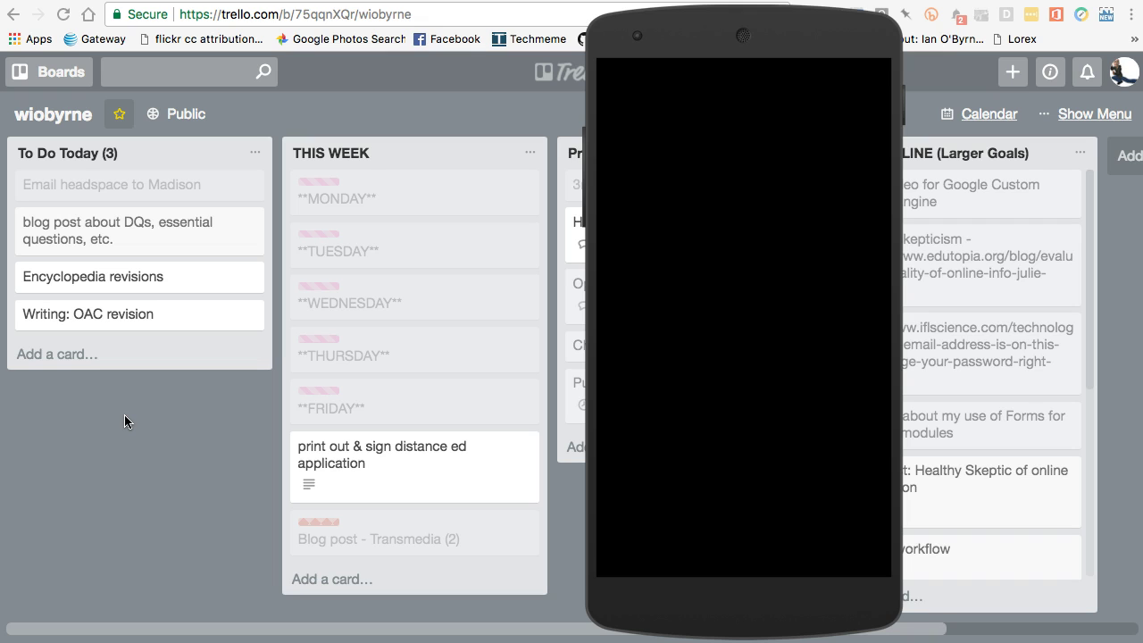
left_click(128, 373)
left_click(85, 440)
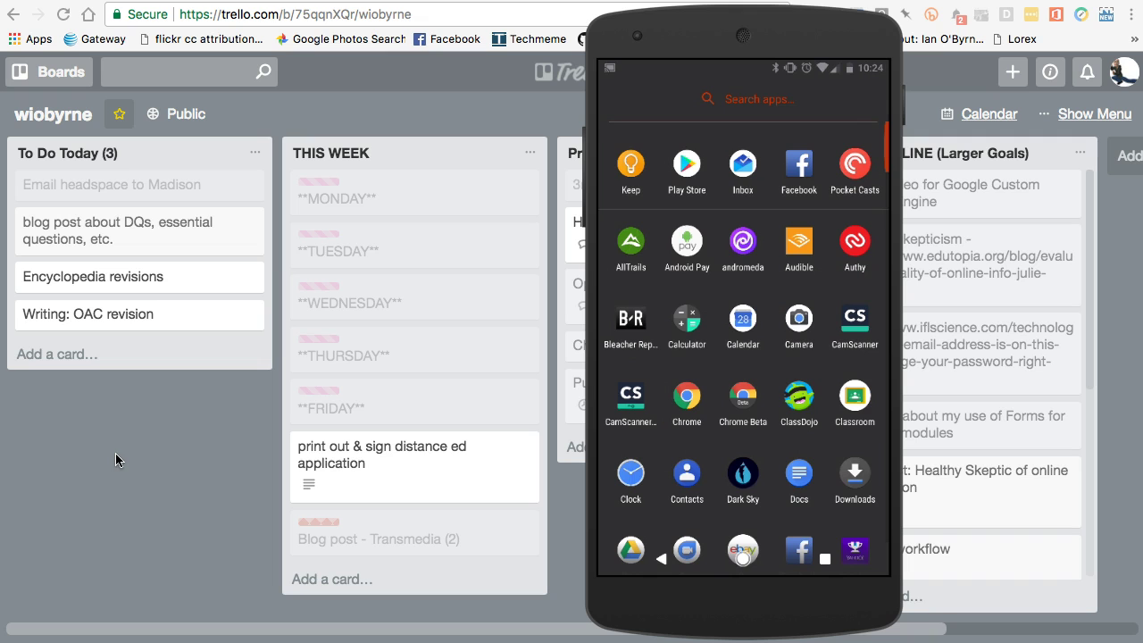
Step: Open a new browser tab and bring the wiobyrne Trello board back into view
key("ctrl+t")
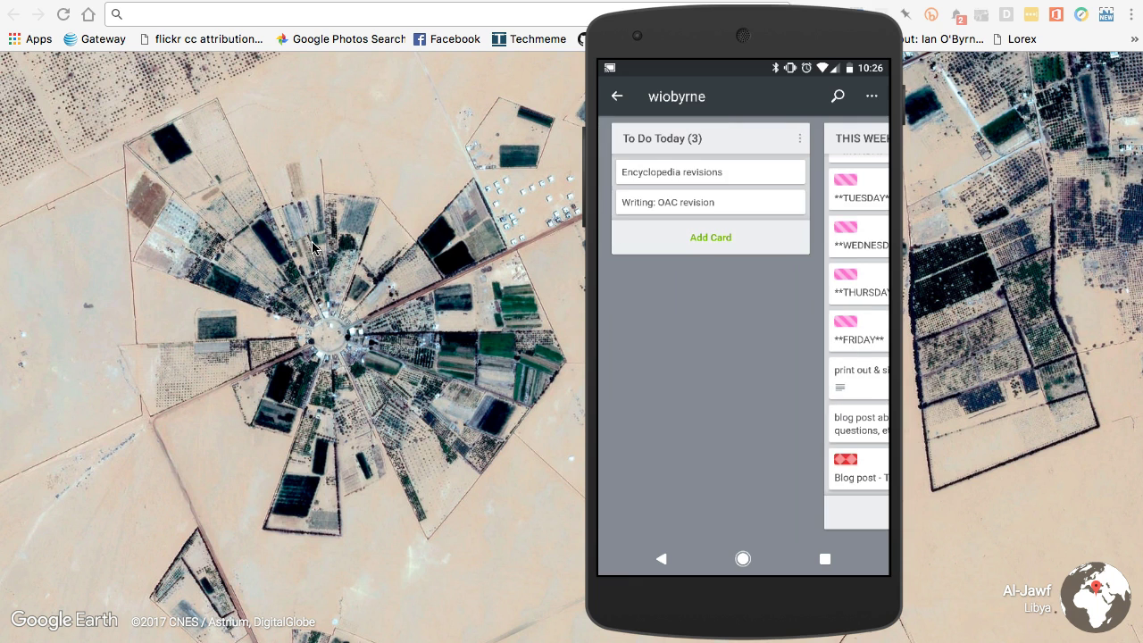
left_click(303, 158)
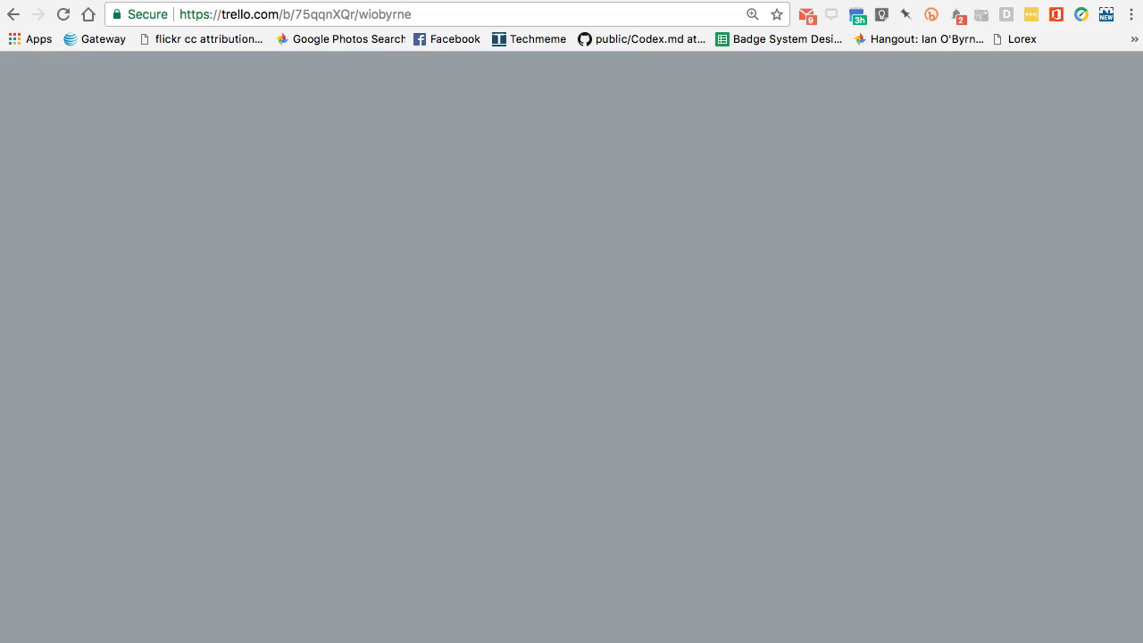
left_click(133, 218)
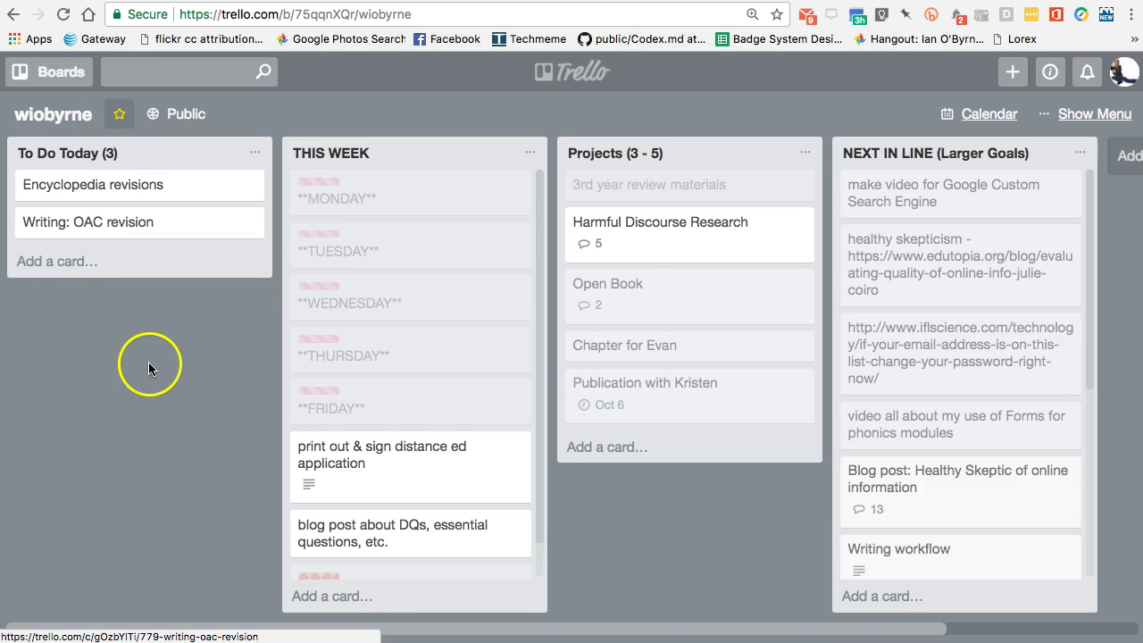
left_click(150, 362)
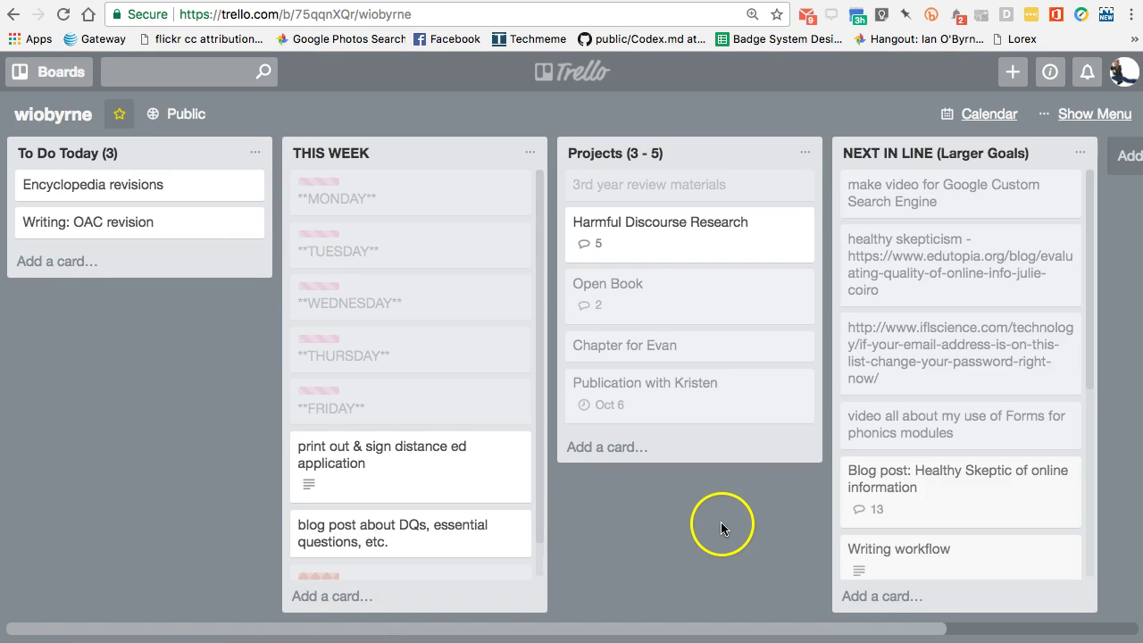
Step: Look over the board's lists and view the details of the "Blog post - Transmedia (2)" card in THIS WEEK
scroll(732, 505, "right", 3)
scroll(725, 497, "left", 3)
scroll(501, 442, "down", 1)
left_click(401, 550)
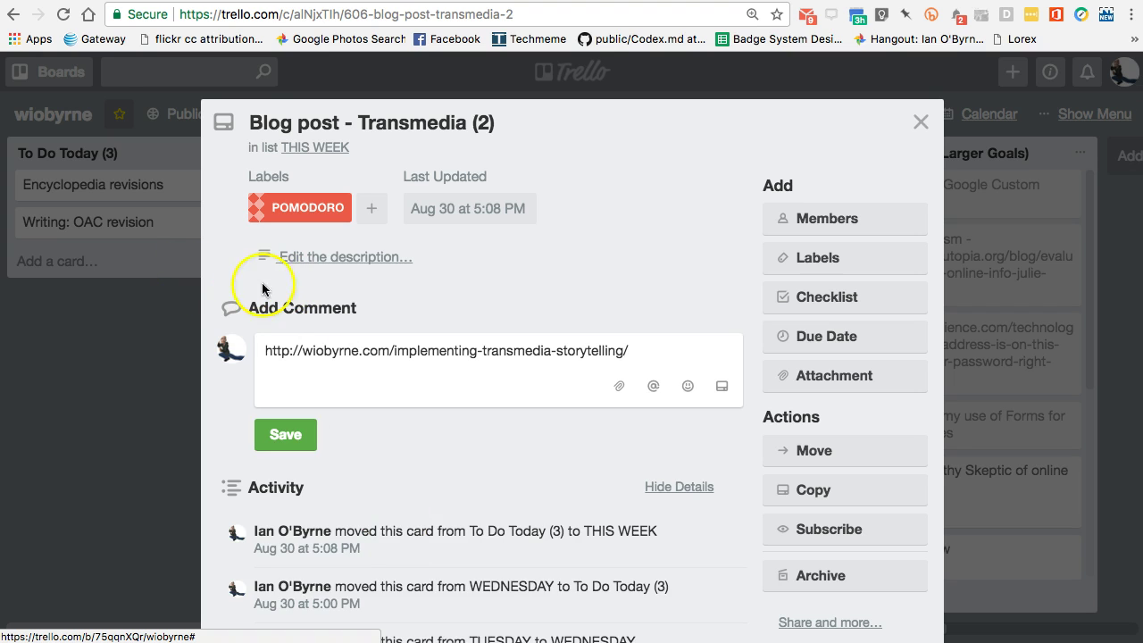
left_click(90, 410)
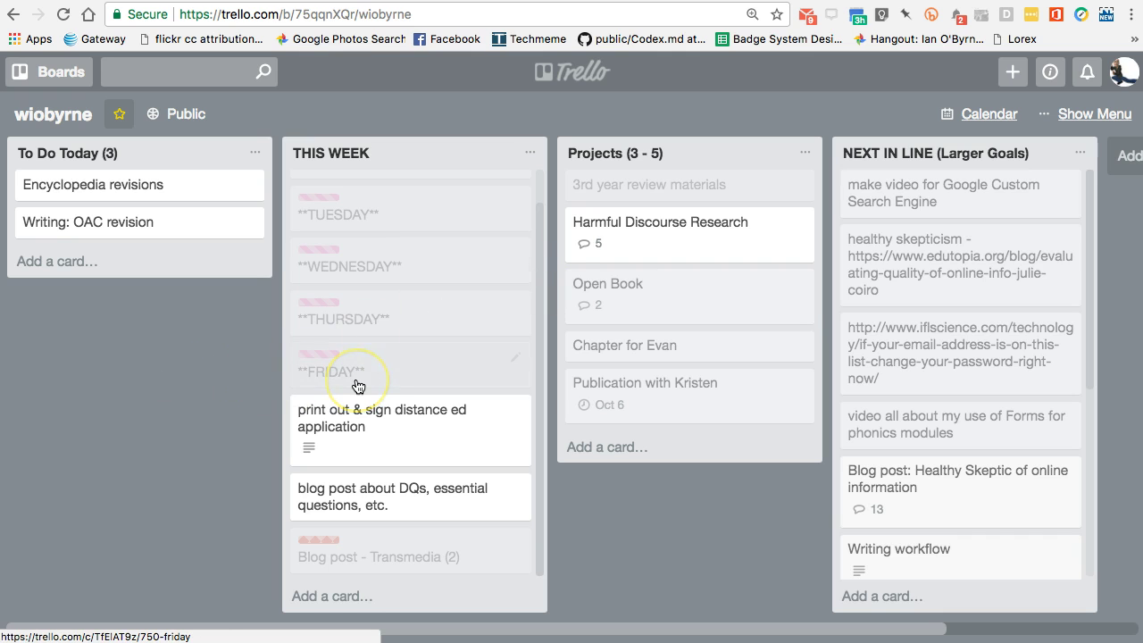
left_click(362, 547)
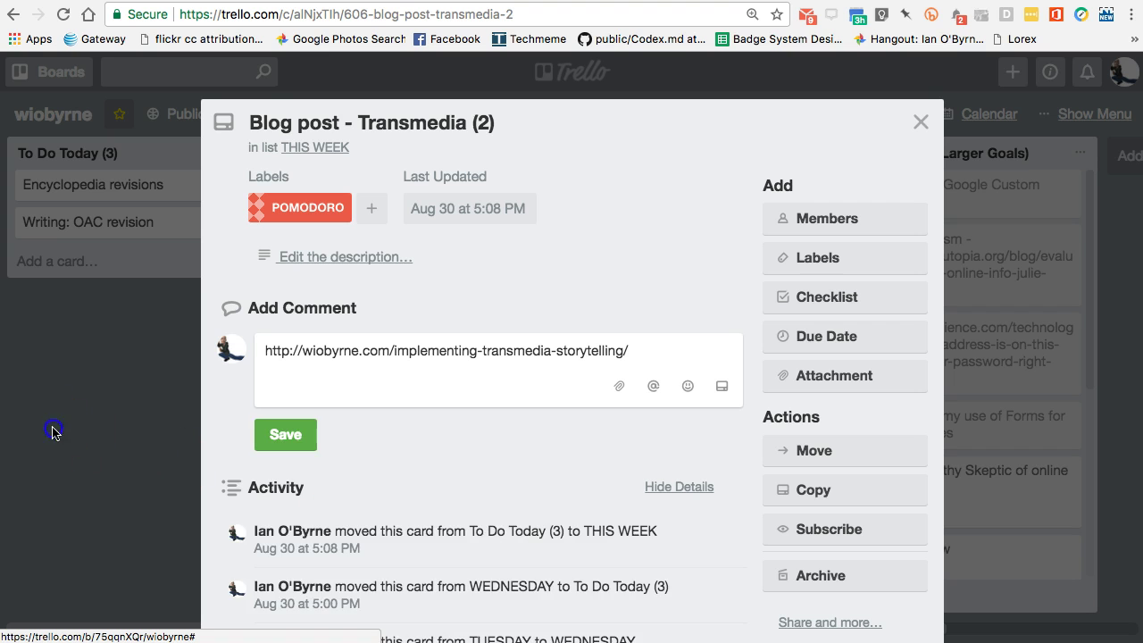
left_click(51, 429)
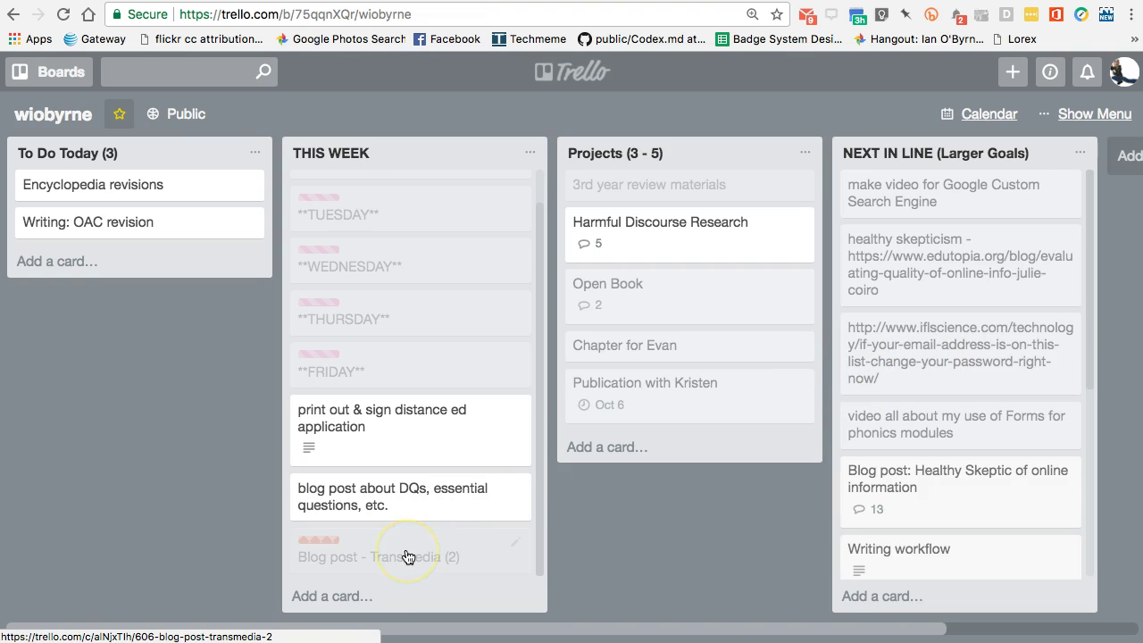
Step: Move the "Blog post - Transmedia (2)" card directly below the **TUESDAY** card in the THIS WEEK list
left_click_drag(406, 556, 411, 277)
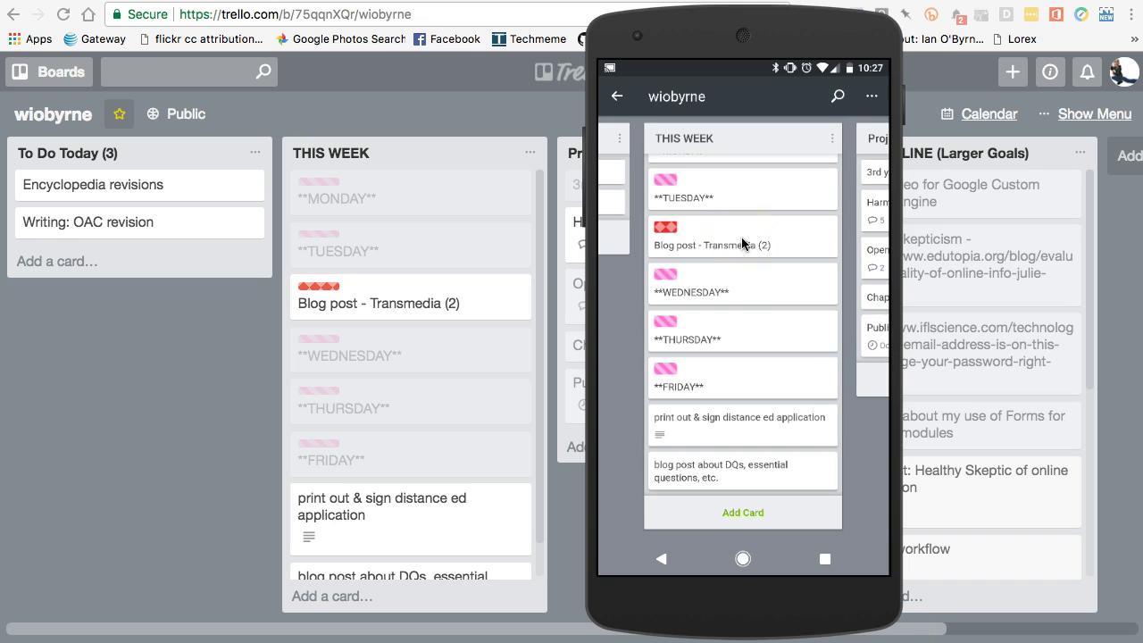
left_click(212, 327)
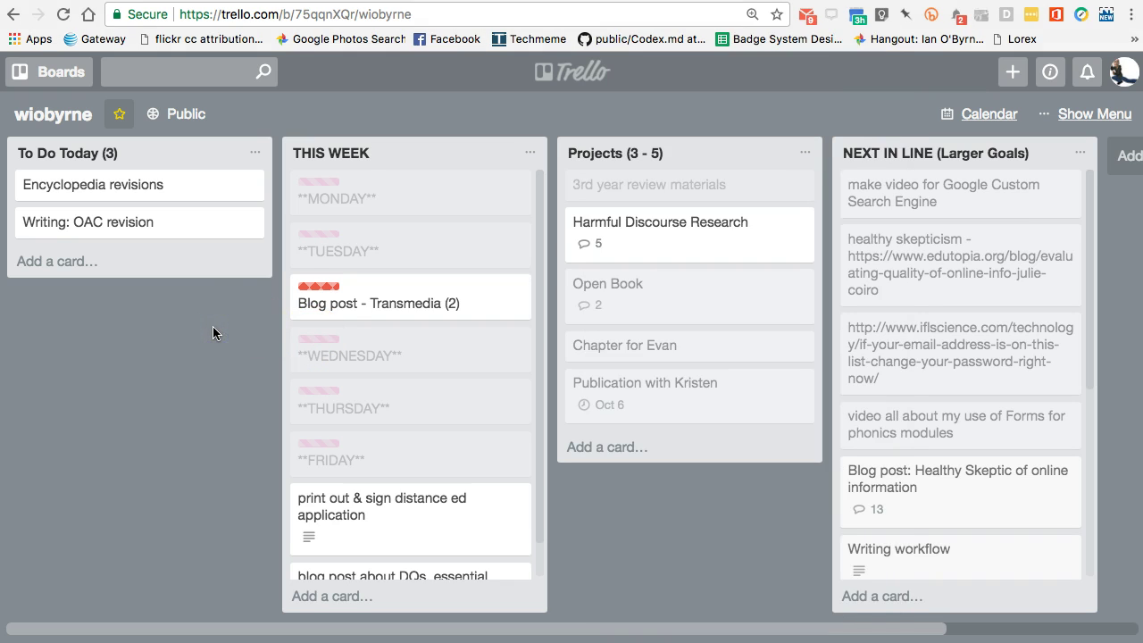
Step: Switch to the mirrored phone and browse the To Do Today, THIS WEEK and Projects lists in its Trello app
key("super+Tab")
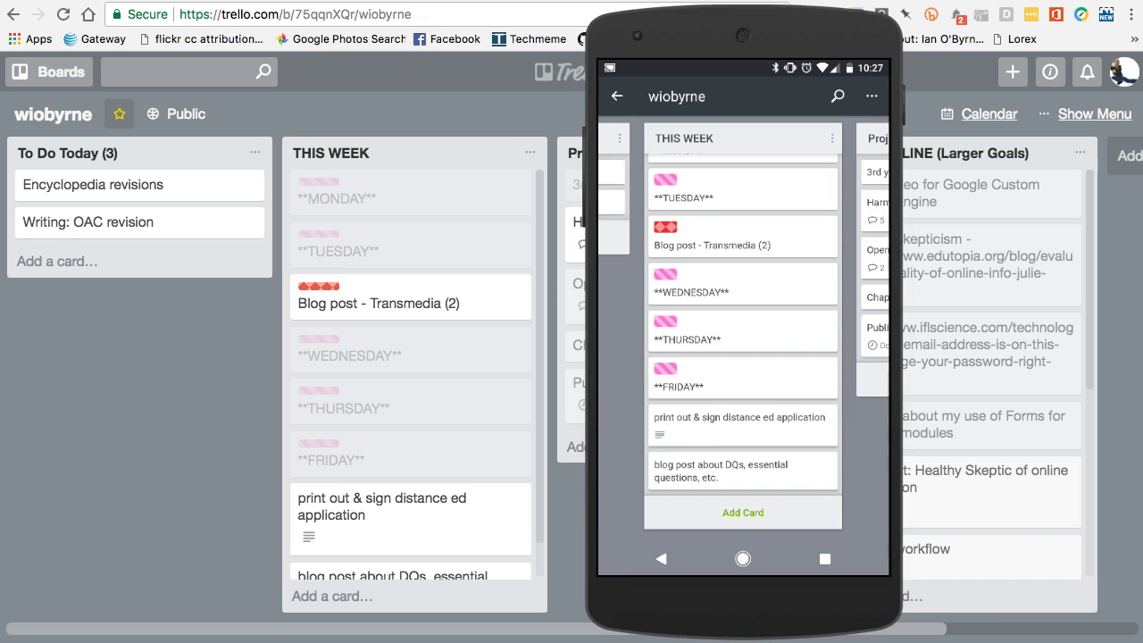
left_click_drag(628, 340, 567, 332)
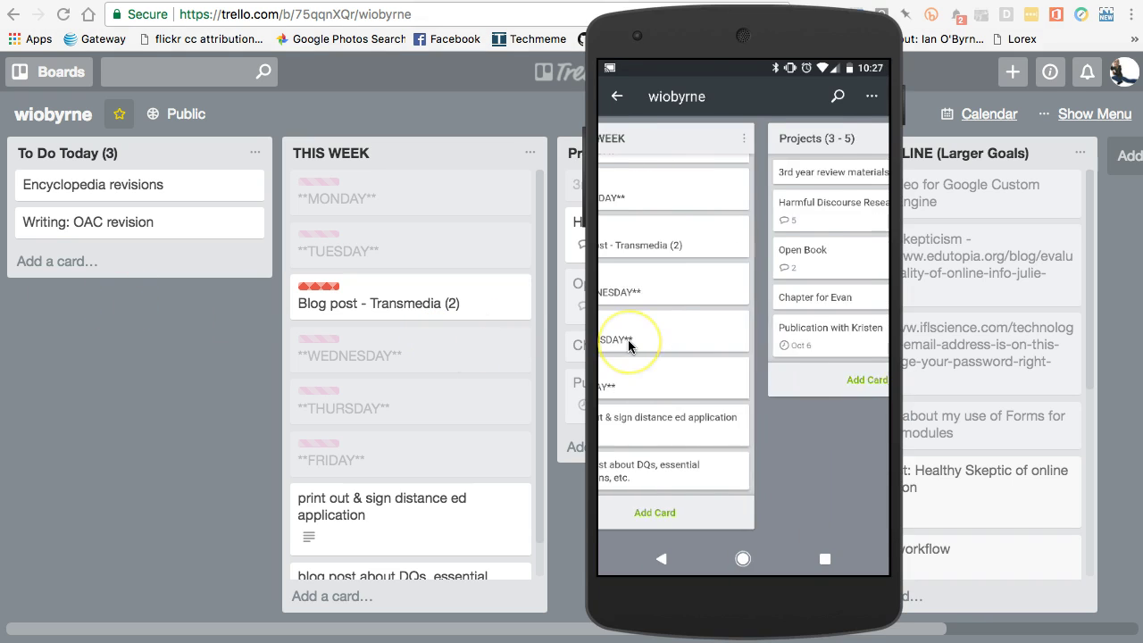
scroll(628, 340, "left", 6)
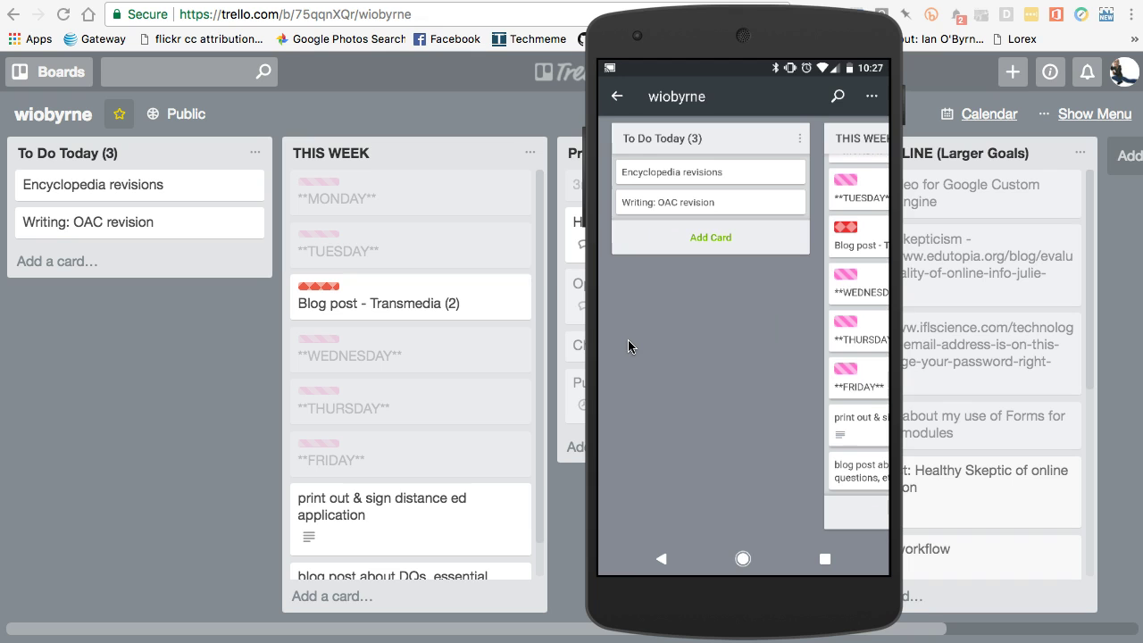
scroll(628, 347, "right", 6)
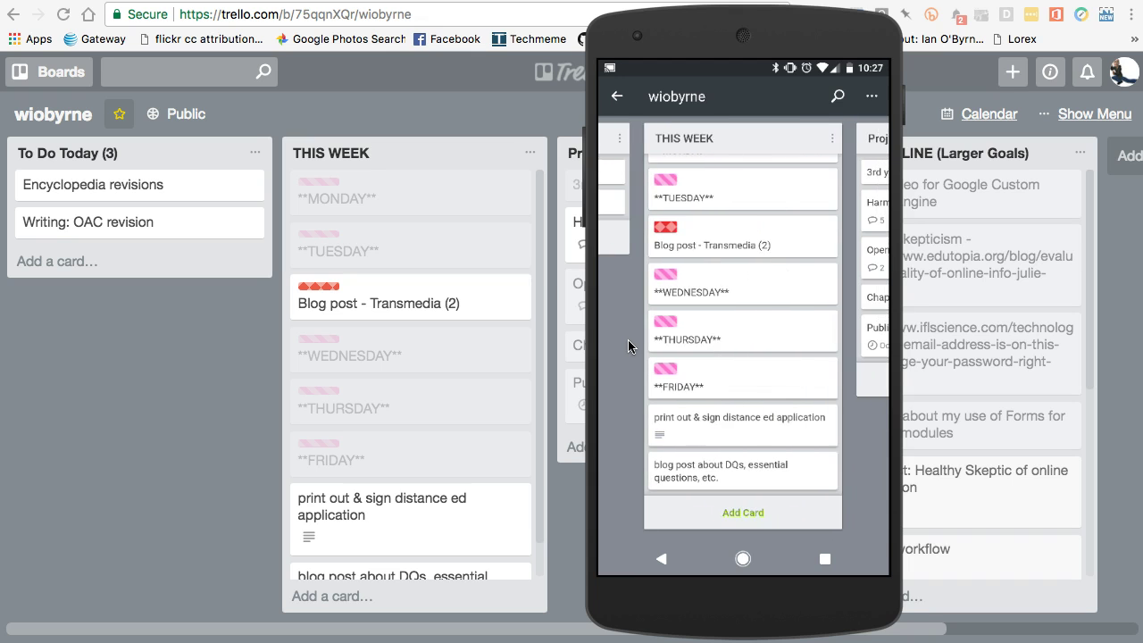
scroll(629, 346, "right", 3)
scroll(629, 347, "left", 3)
scroll(629, 346, "left", 6)
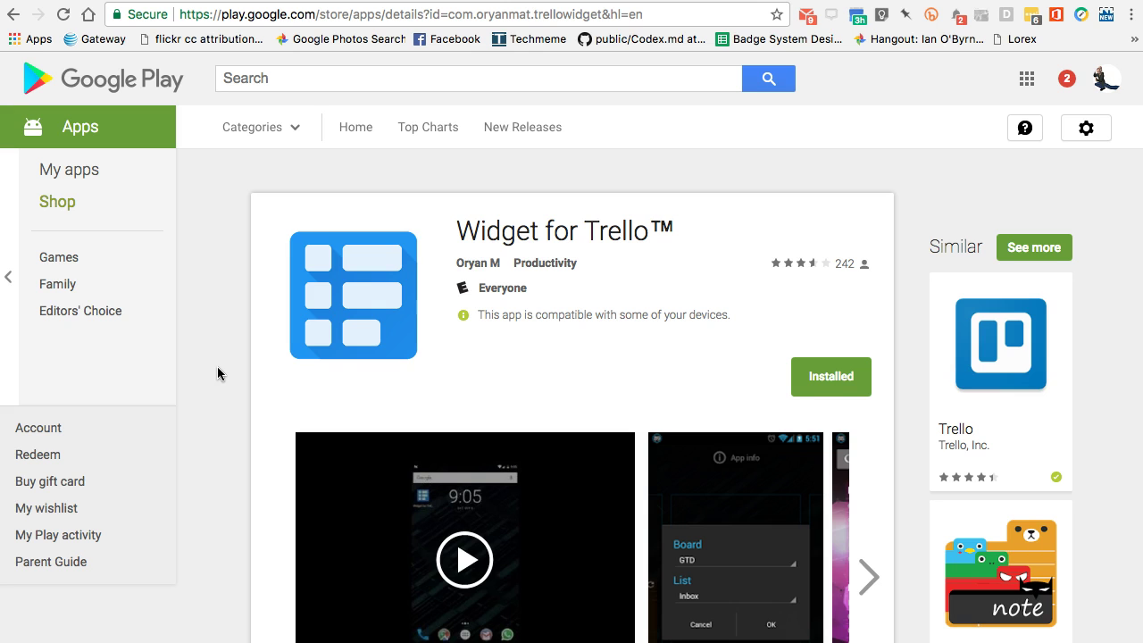
Step: Examine the Google Play page of the Widget for Trello app, including its screenshots and description
scroll(411, 393, "down", 5)
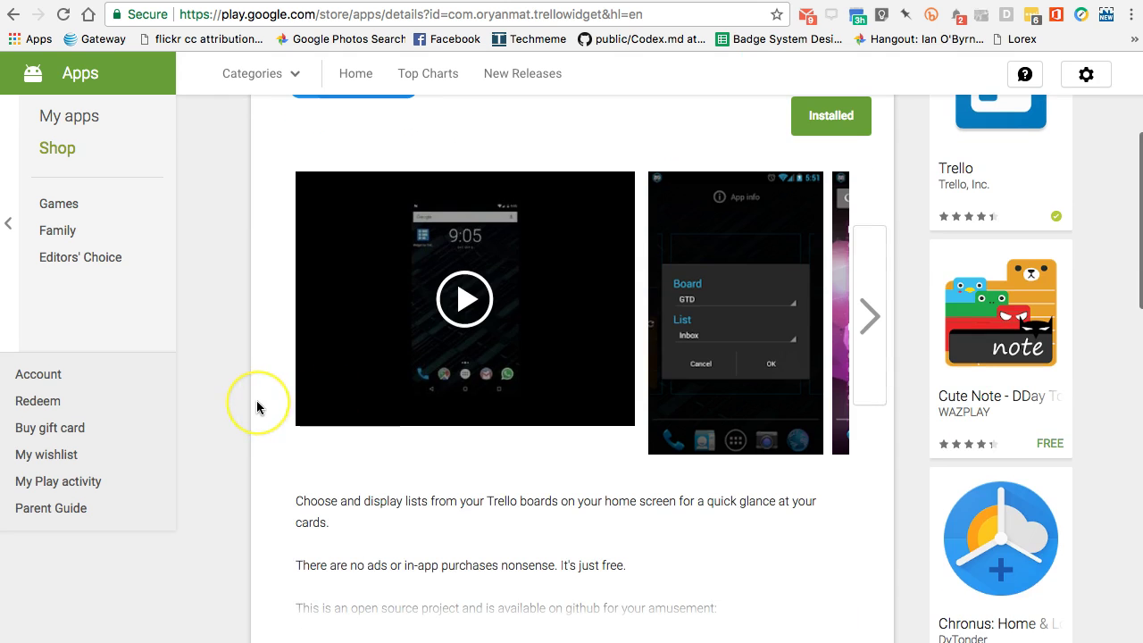
scroll(257, 406, "up", 5)
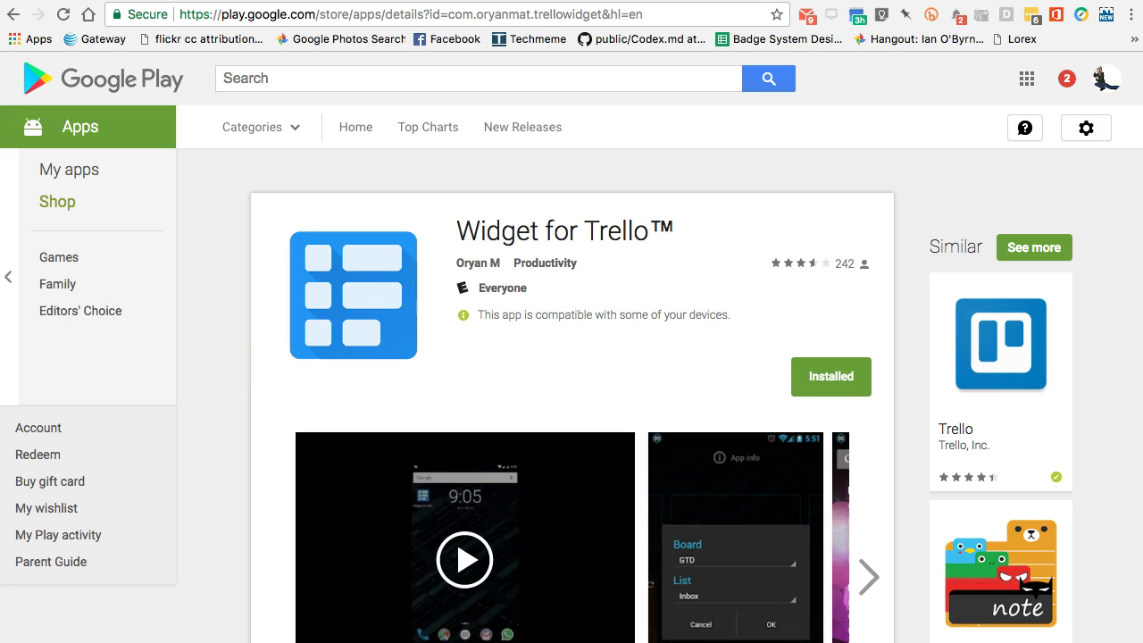
Step: Go back to the Trello board in the browser and switch to the "trello android" Google search results
left_click(359, 252)
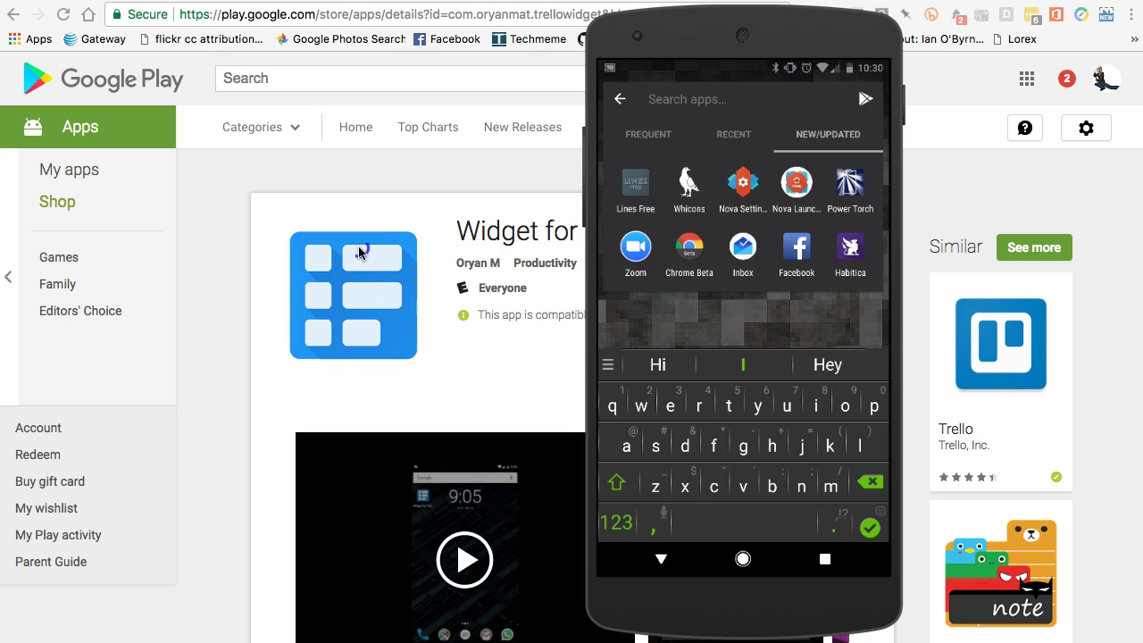
left_click(223, 158)
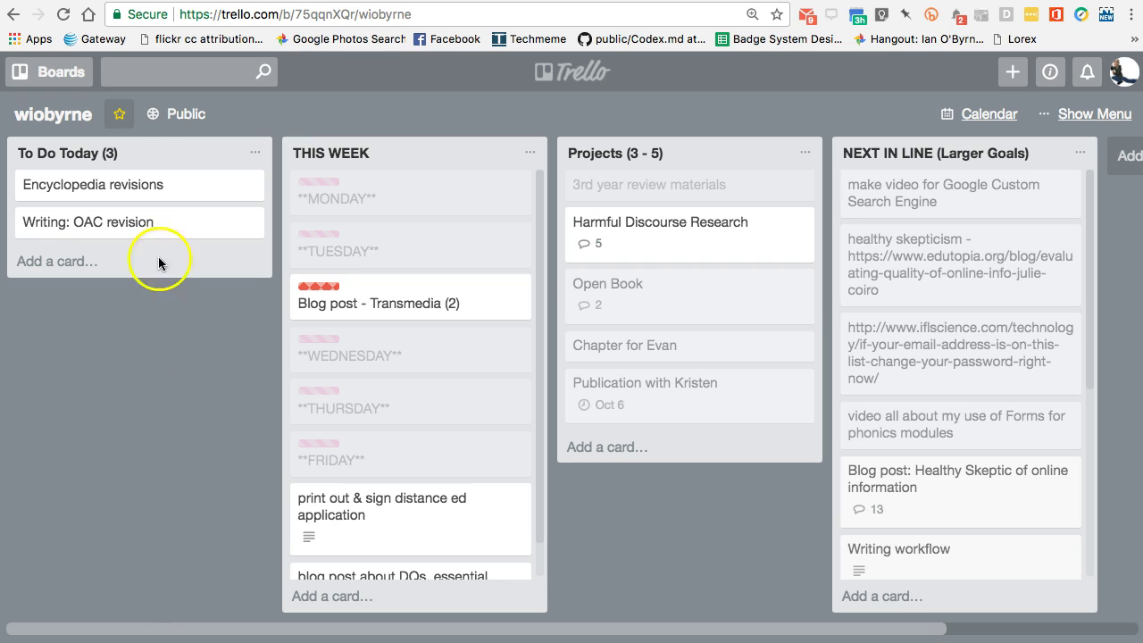
key("ctrl+Tab")
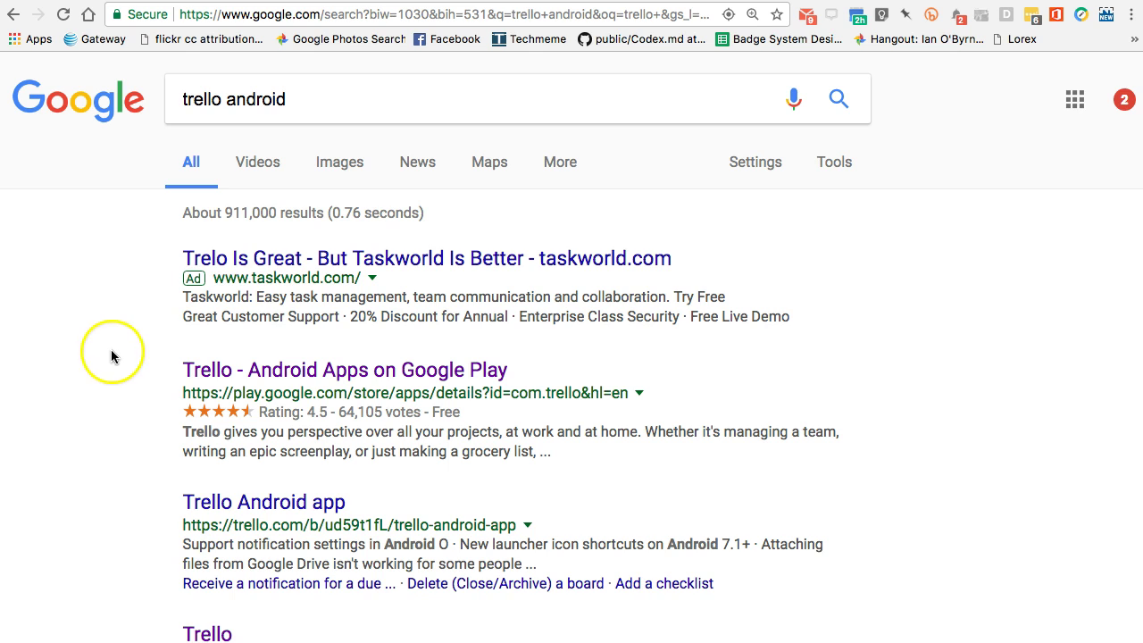
left_click(82, 312)
left_click(87, 307)
left_click(104, 357)
left_click(71, 545)
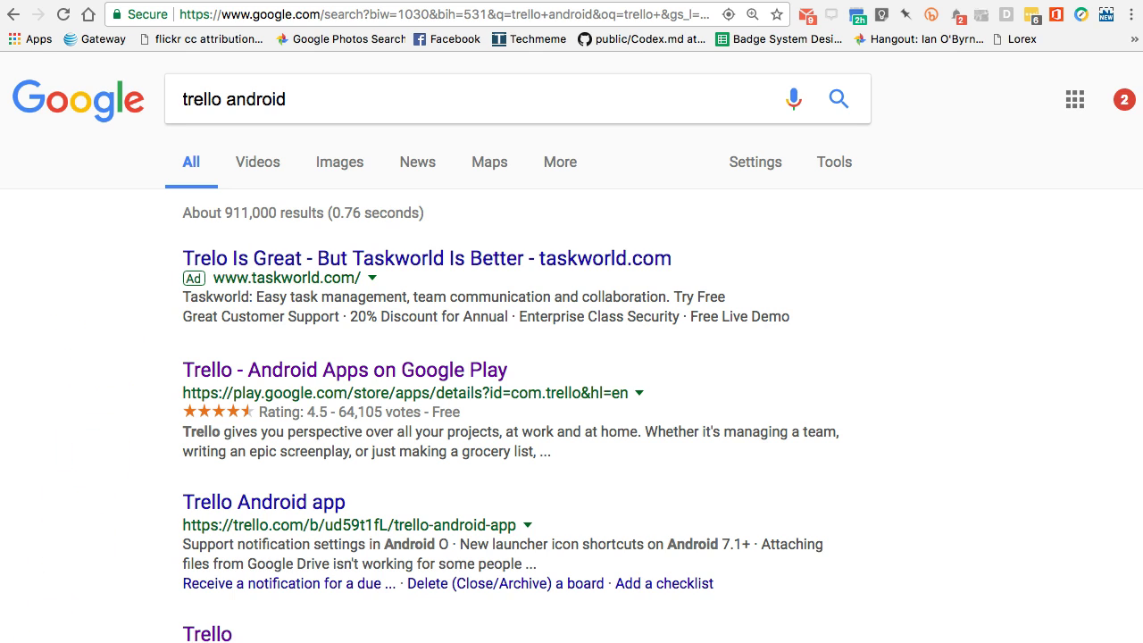